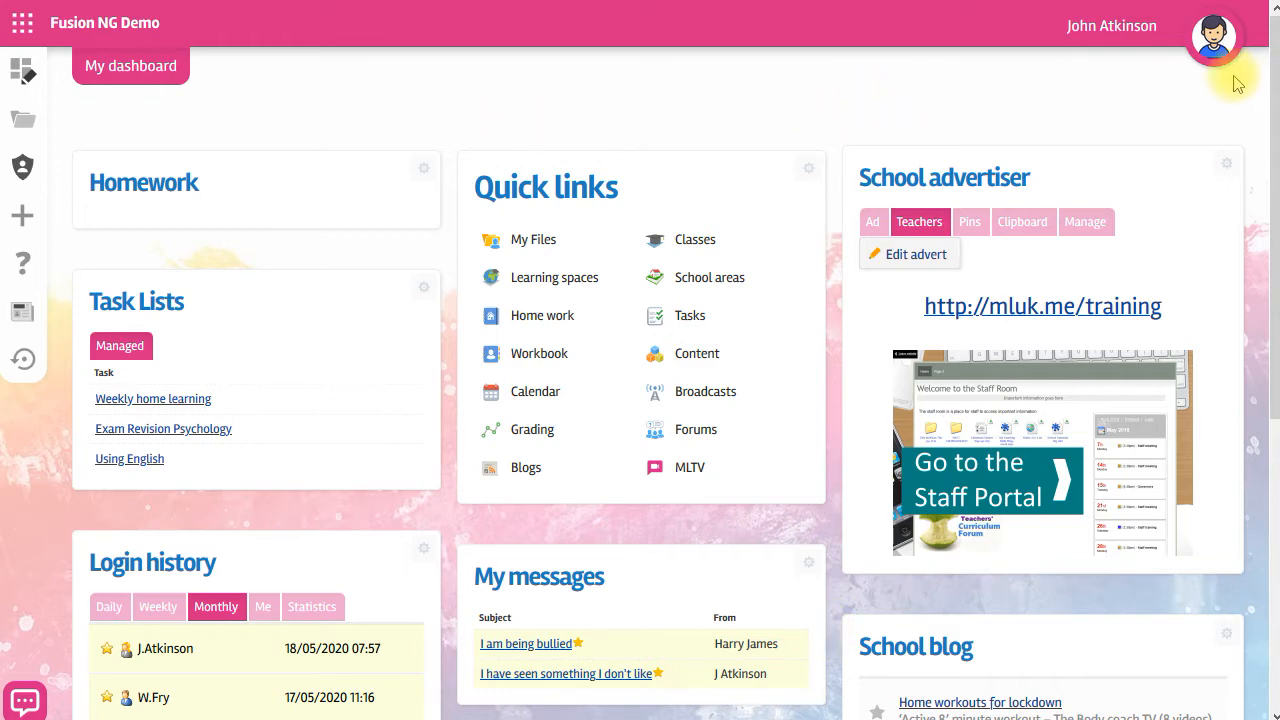
Open the Cookery club learning space from the groups on the Learning spaces page
click(565, 285)
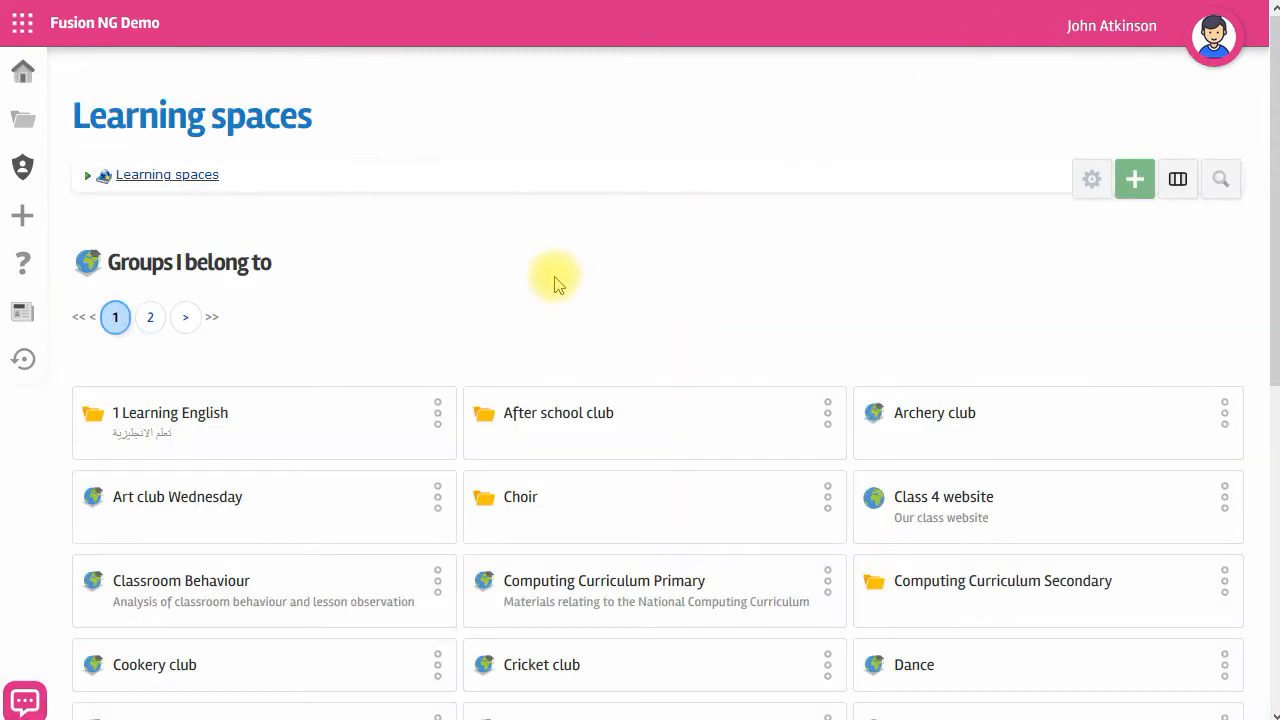
scroll(294, 680, down, 2)
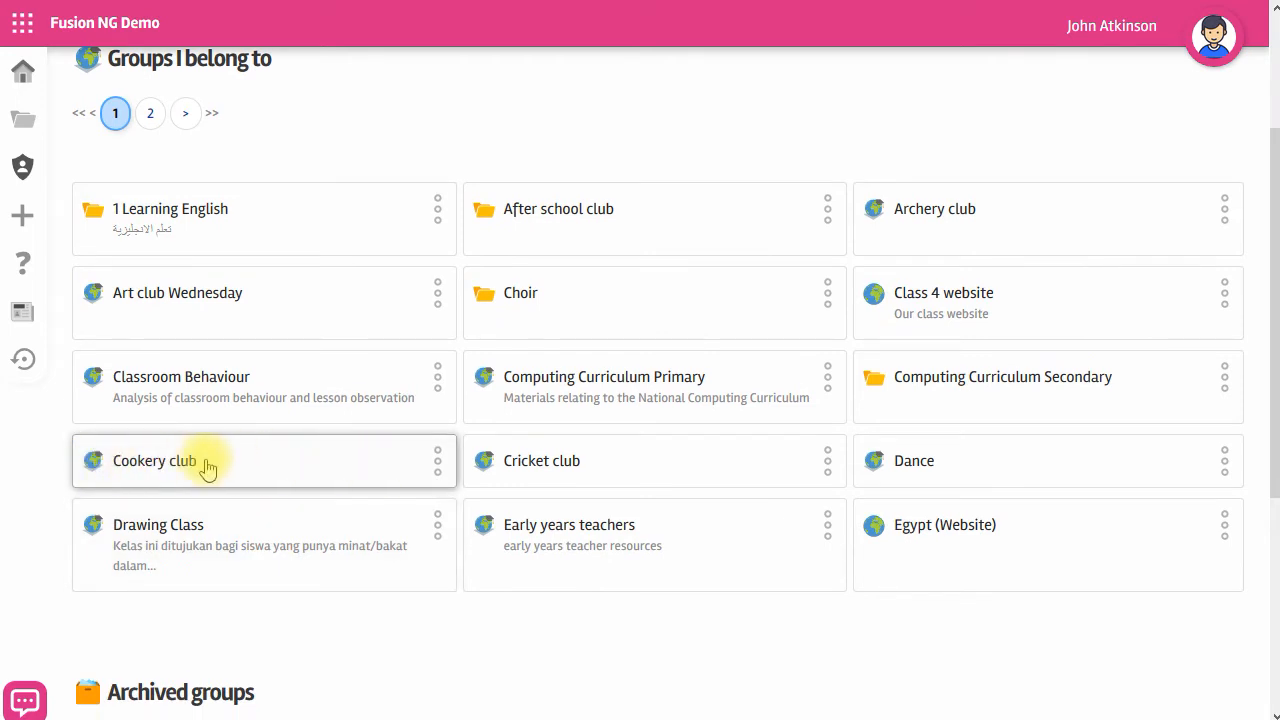
click(160, 466)
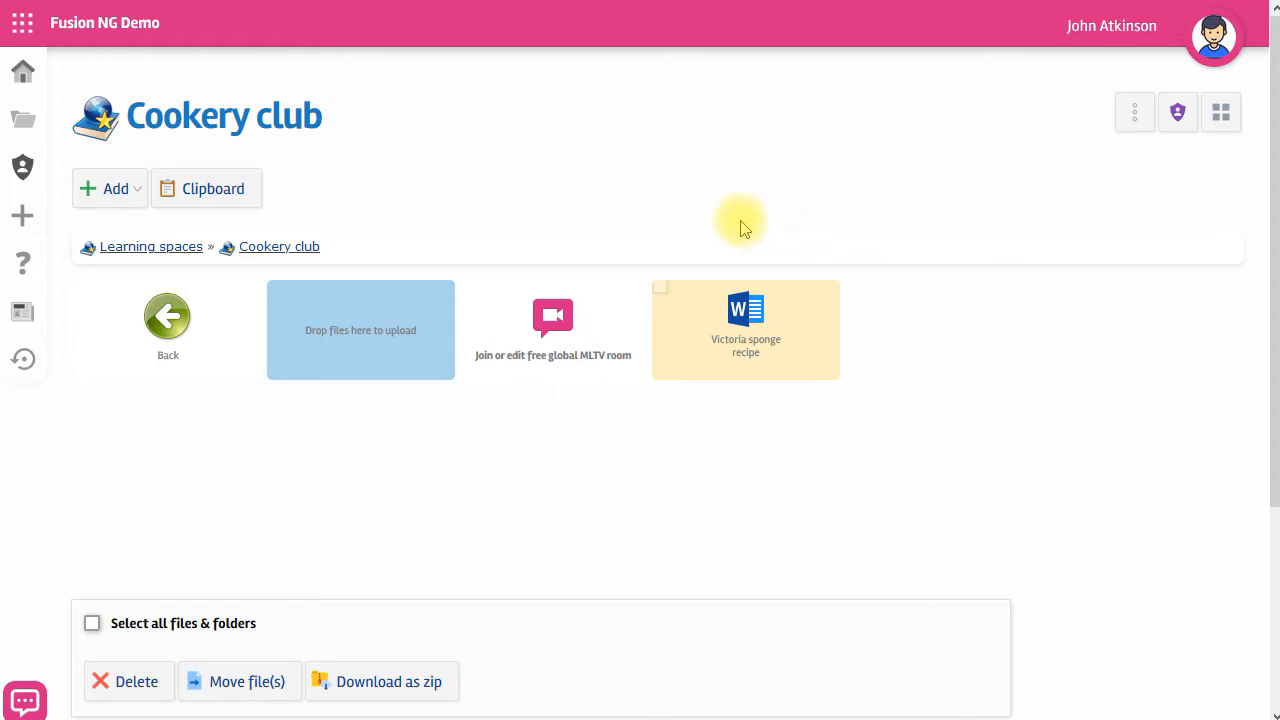
Go to the Management main menu and open the management page for learning spaces
click(22, 167)
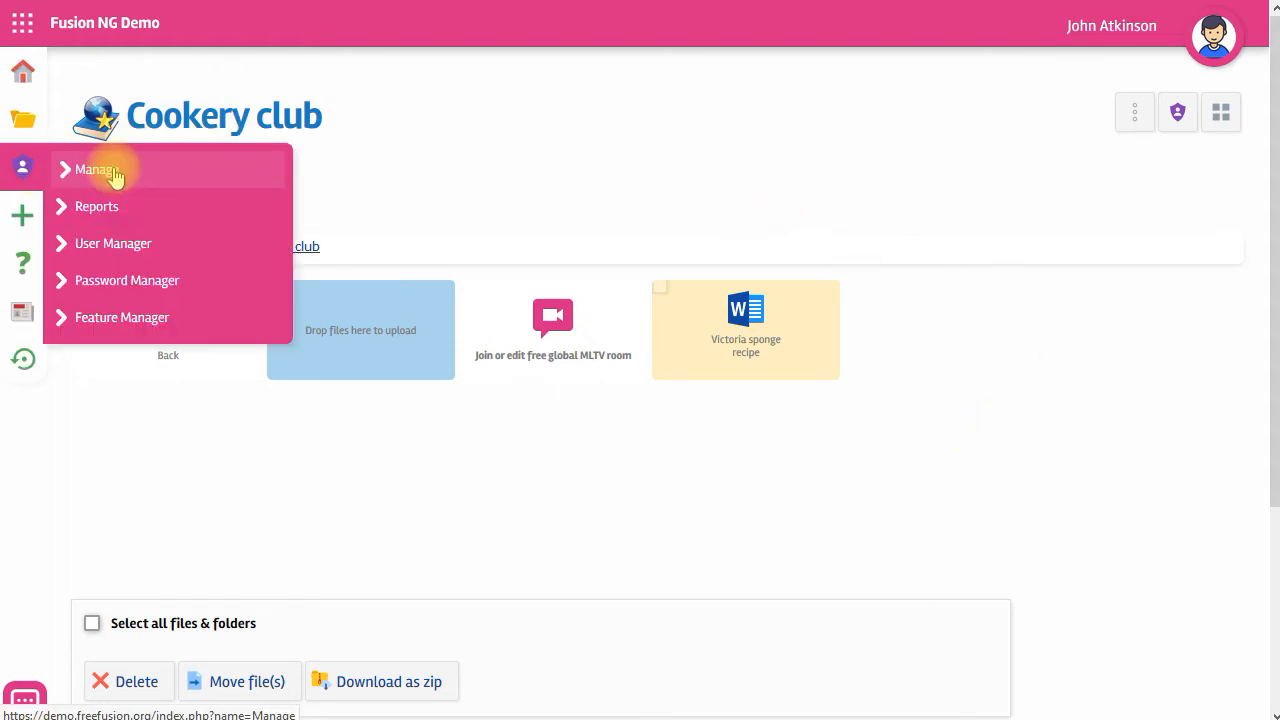
click(113, 175)
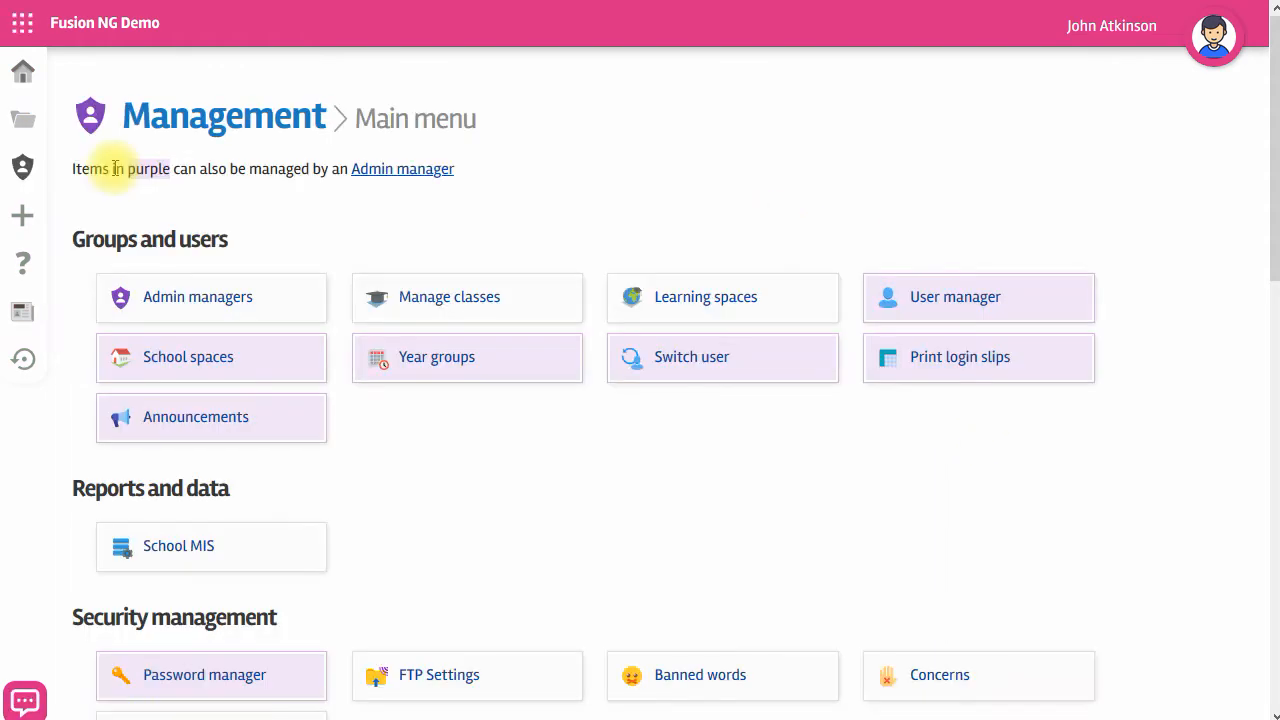
click(690, 305)
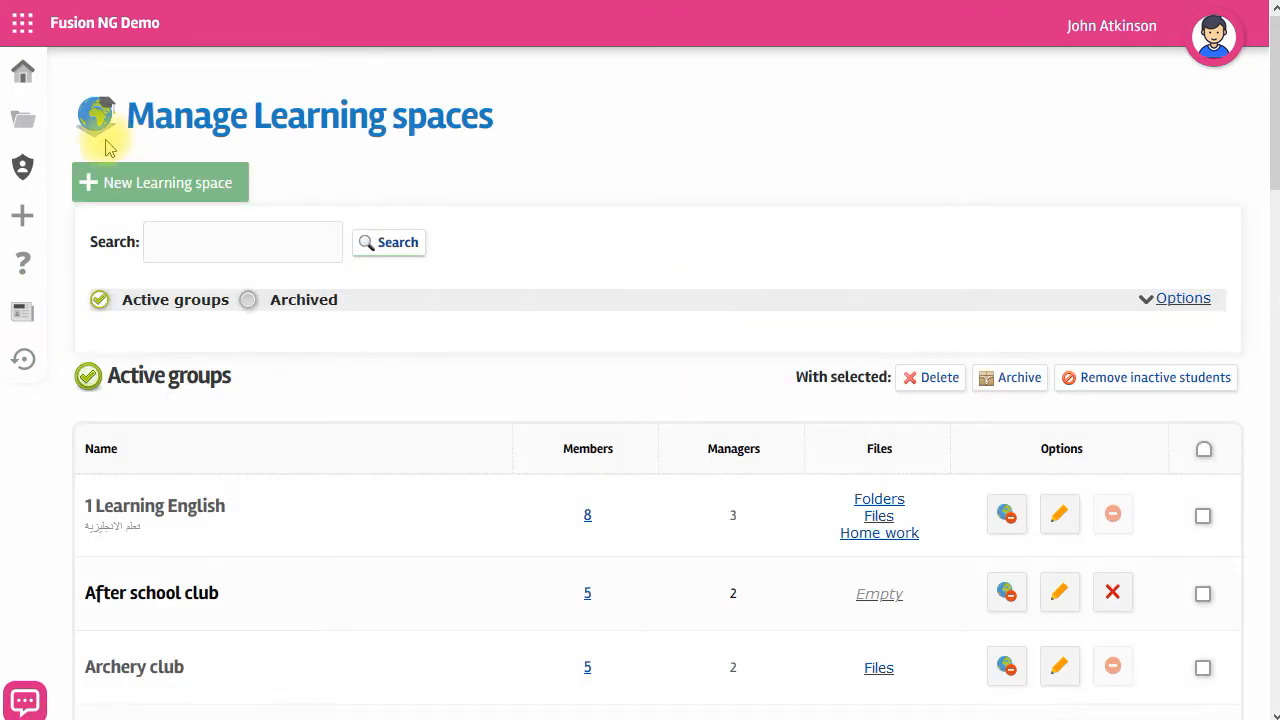
Return to the Learning spaces page and open its management settings from there
click(25, 122)
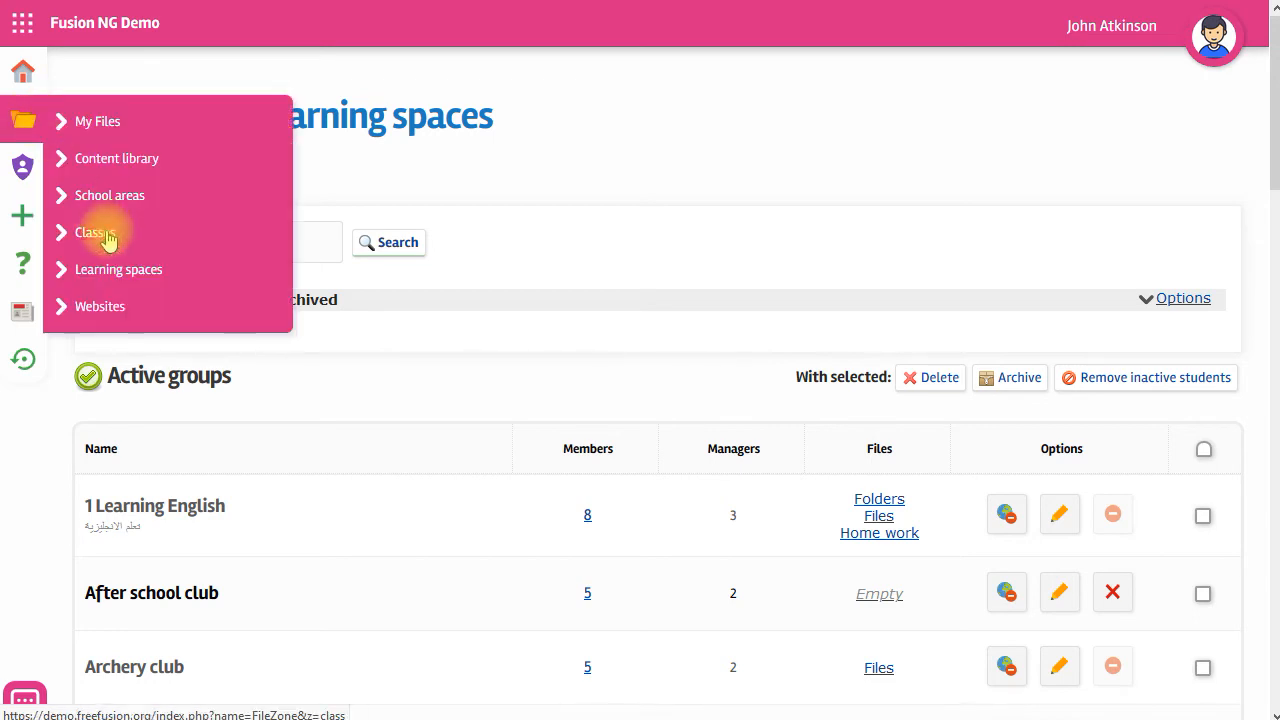
click(118, 272)
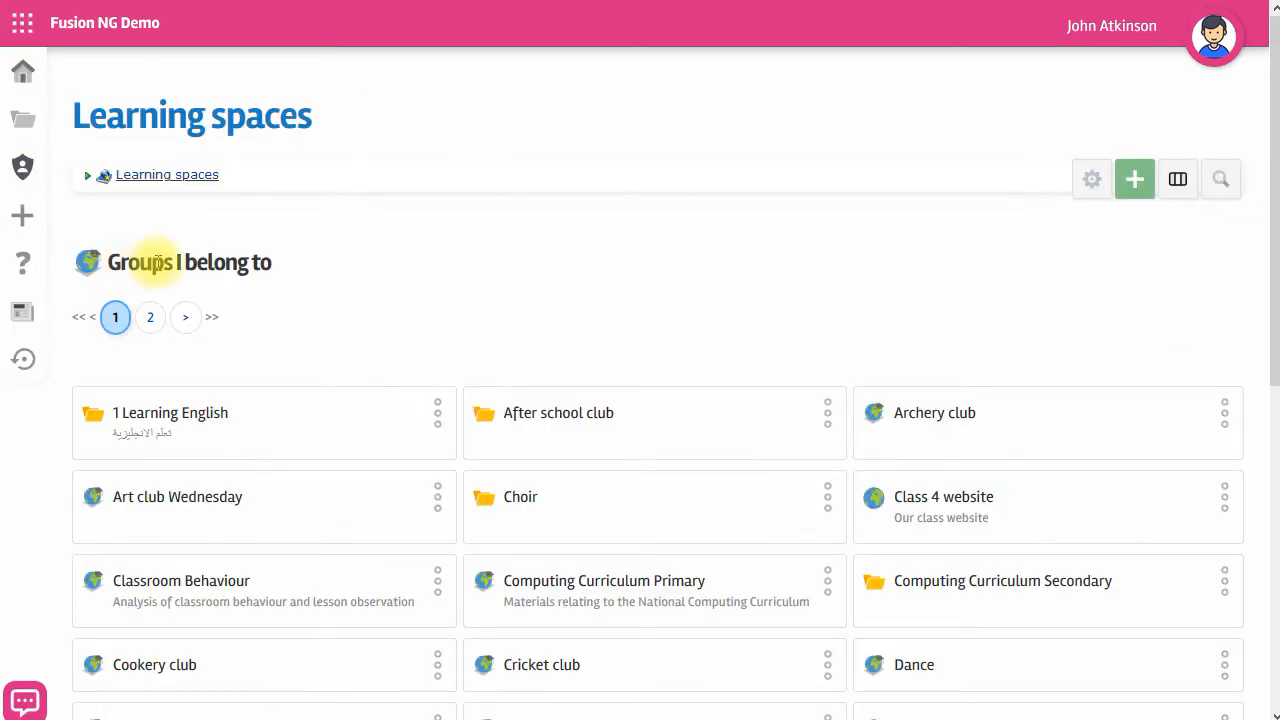
click(1090, 182)
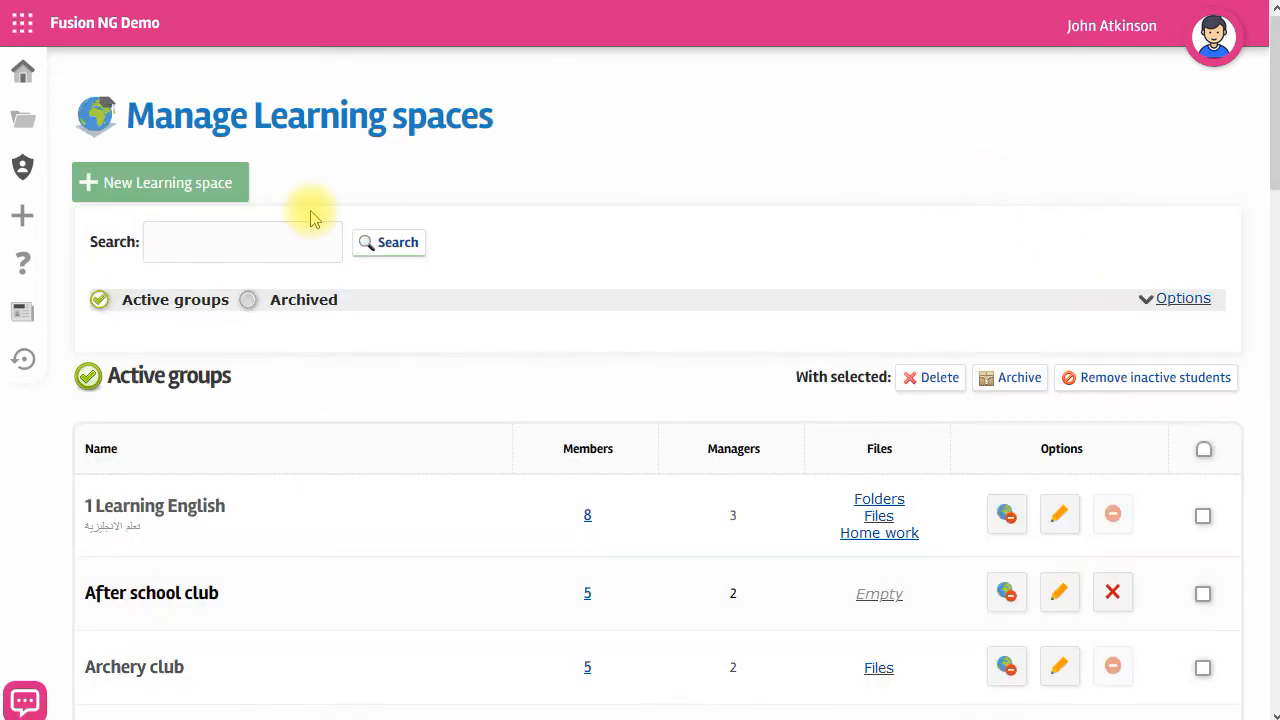
Locate Cookery club among the active groups and open its files
scroll(768, 316, down, 8)
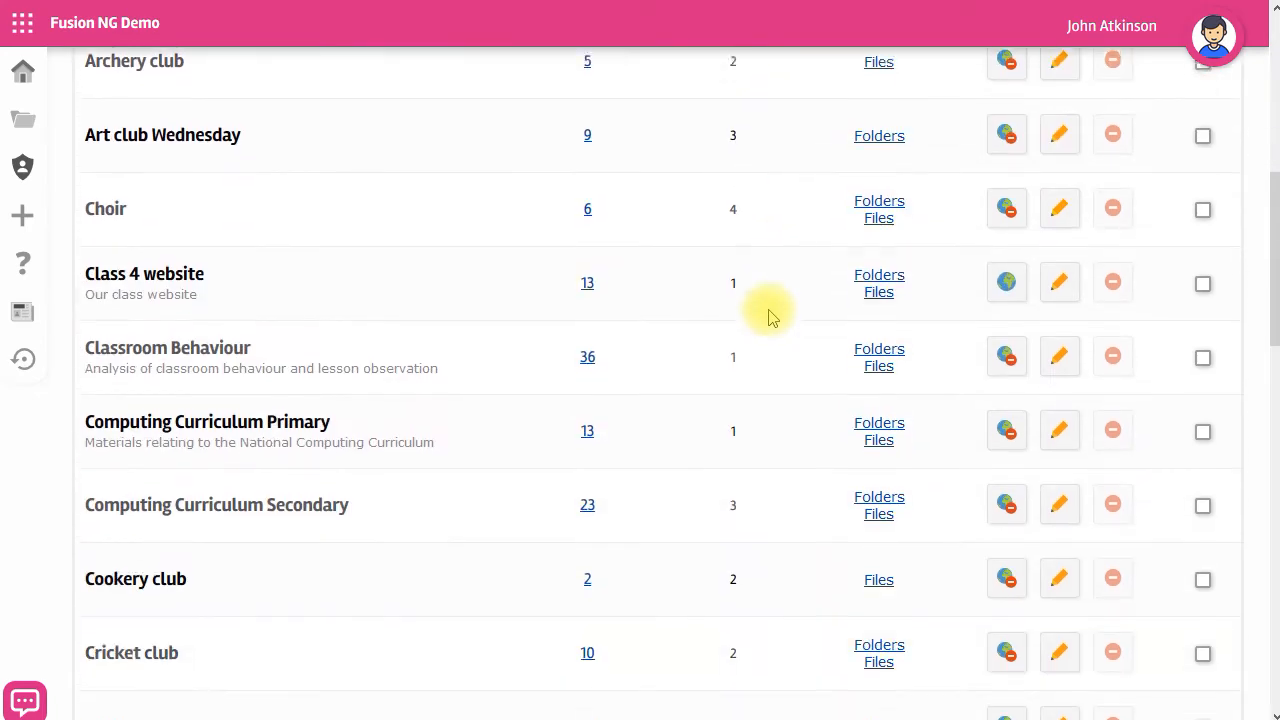
scroll(697, 370, up, 1)
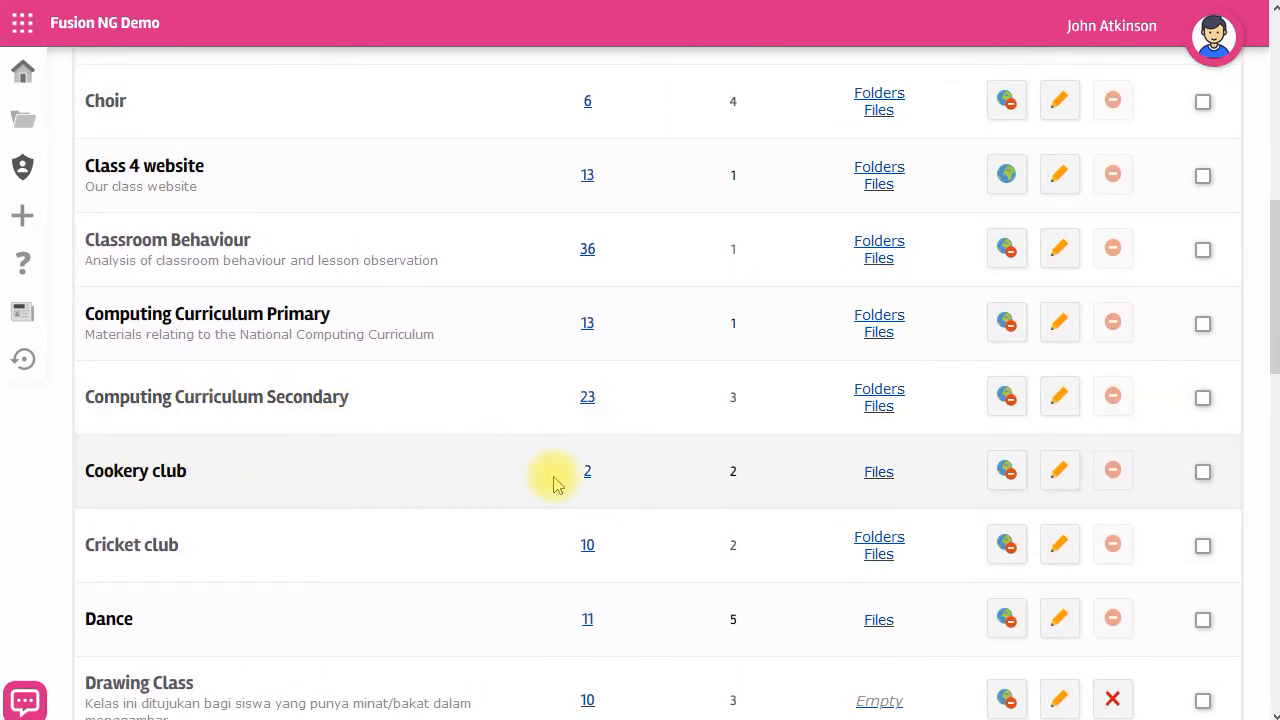
click(1113, 471)
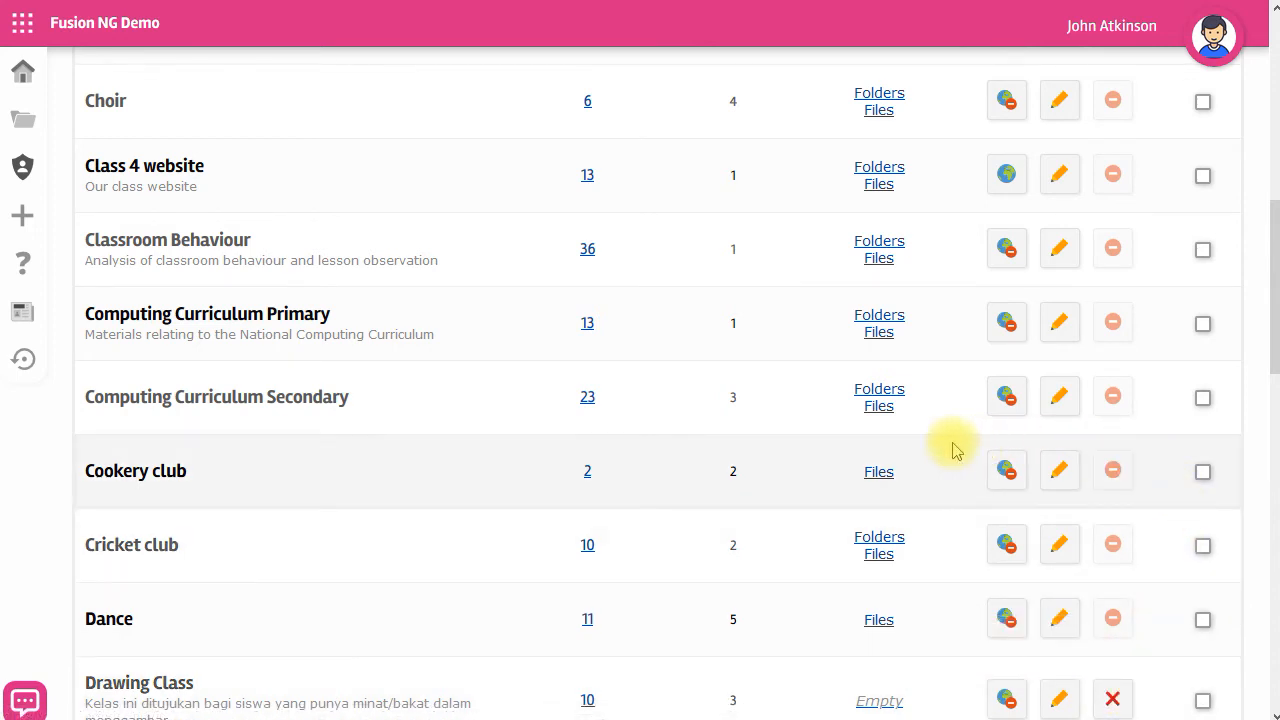
click(879, 478)
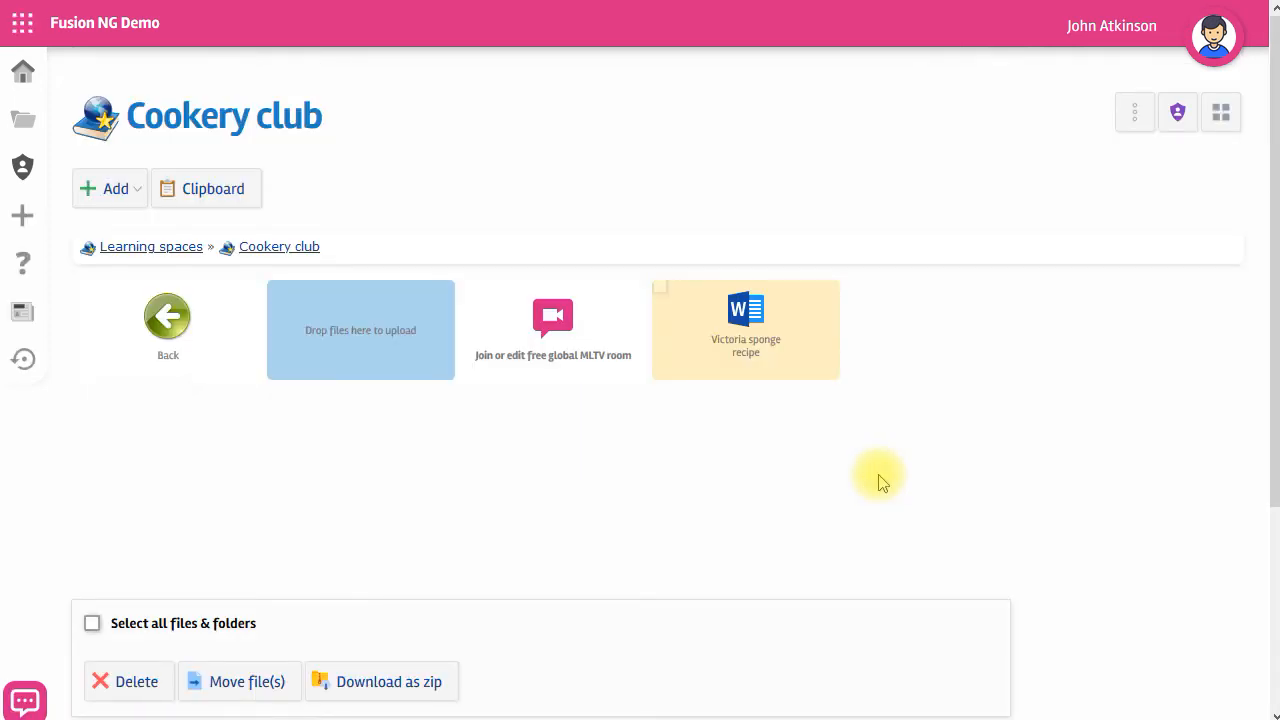
Delete the Victoria sponge recipe file from Cookery club and confirm the deletion
click(668, 298)
click(118, 682)
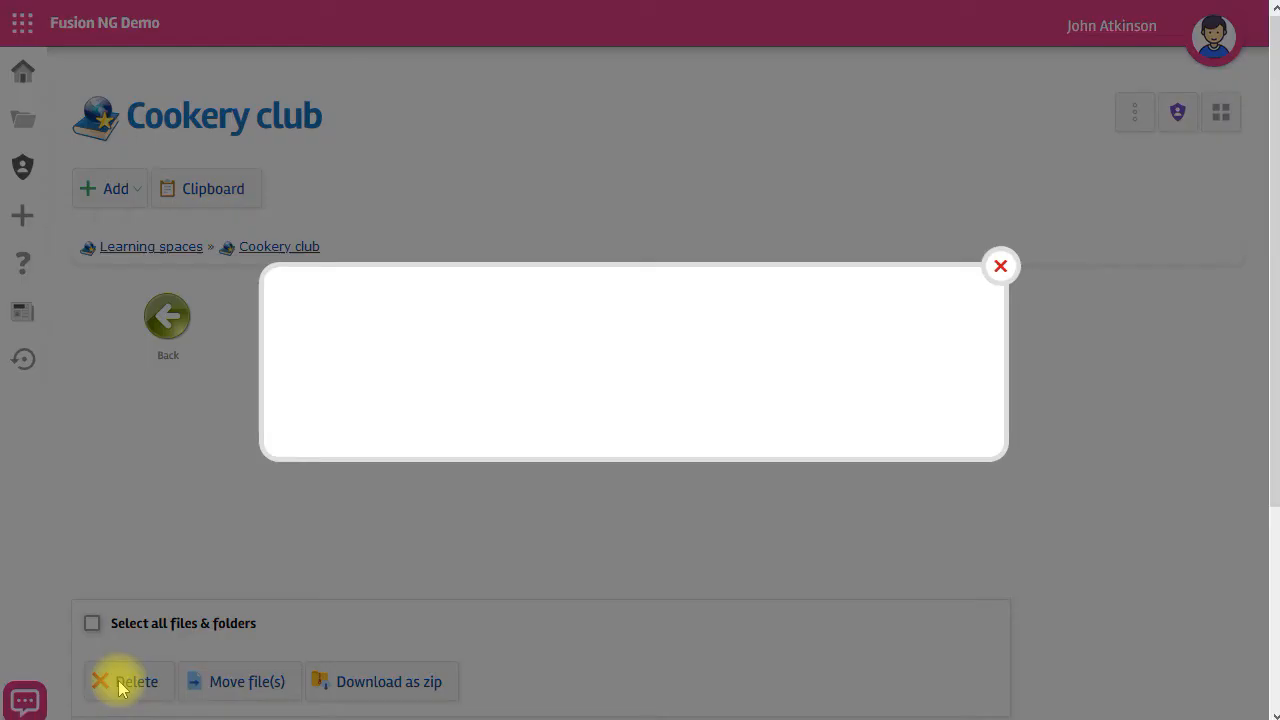
click(323, 486)
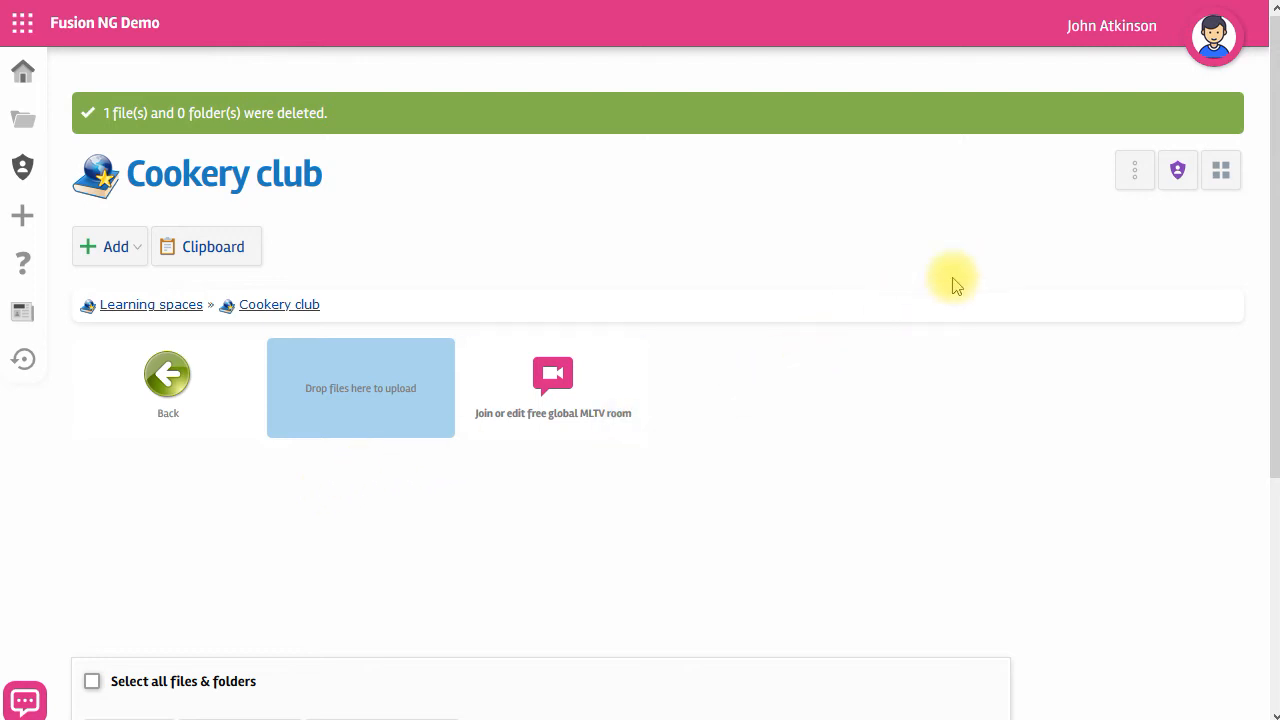
Rename the Cookery club learning space to "Delete Cookery club" in its group settings and save the change
click(1134, 175)
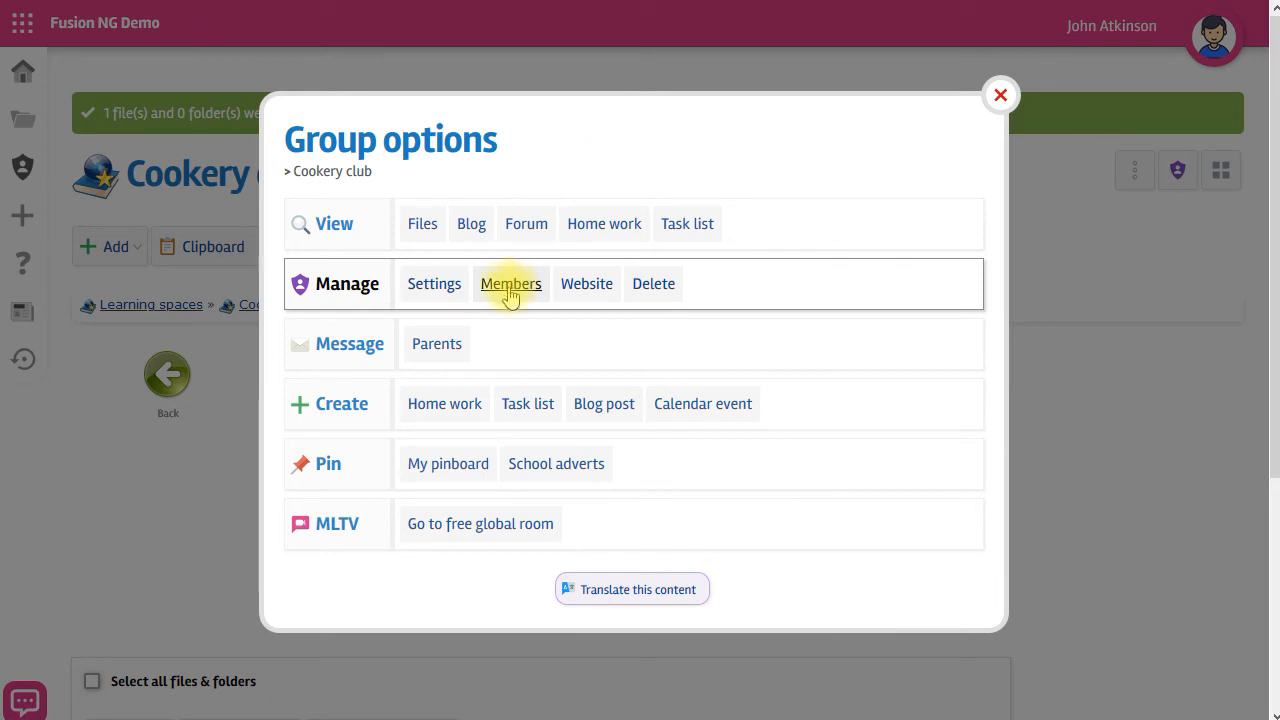
click(433, 288)
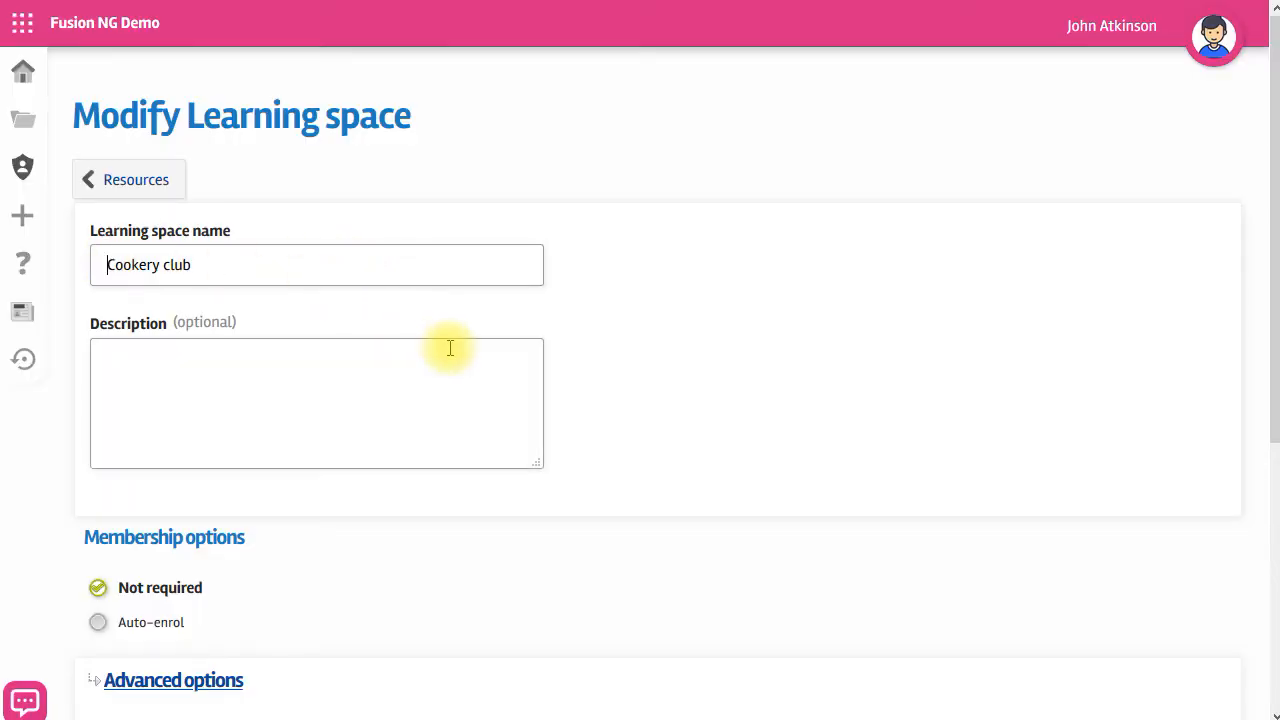
text(Delete)
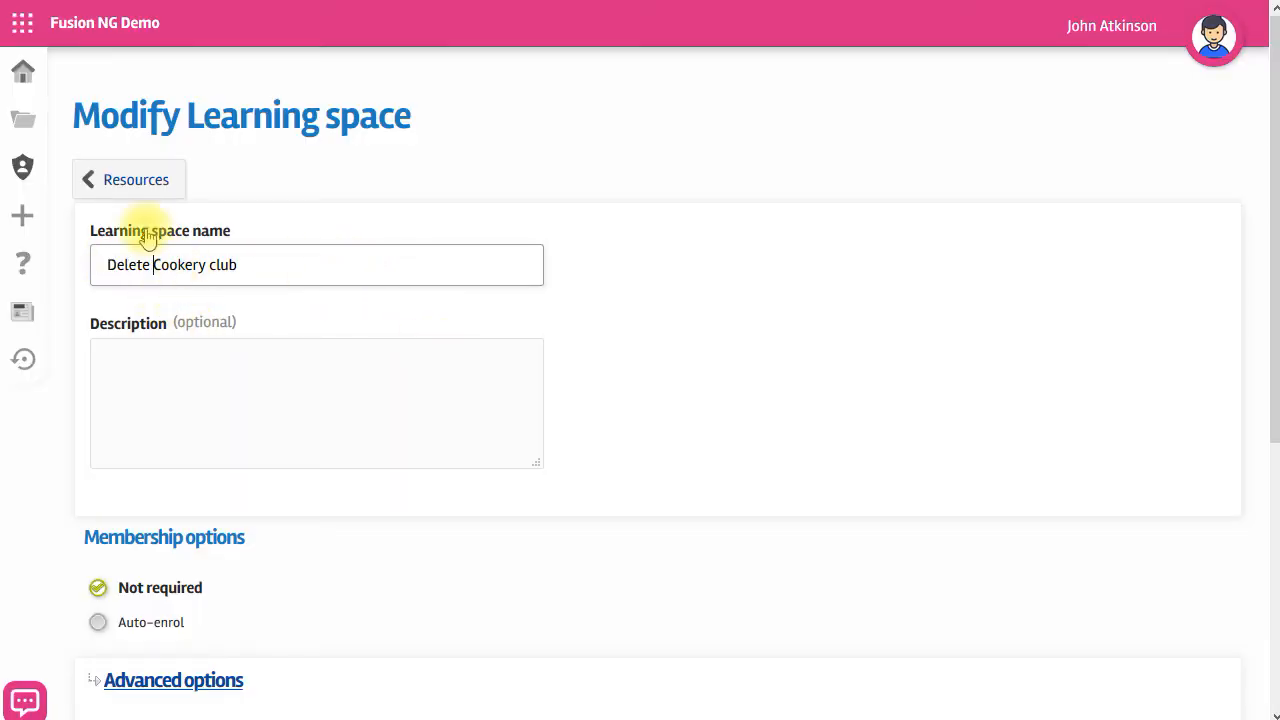
scroll(166, 314, down, 4)
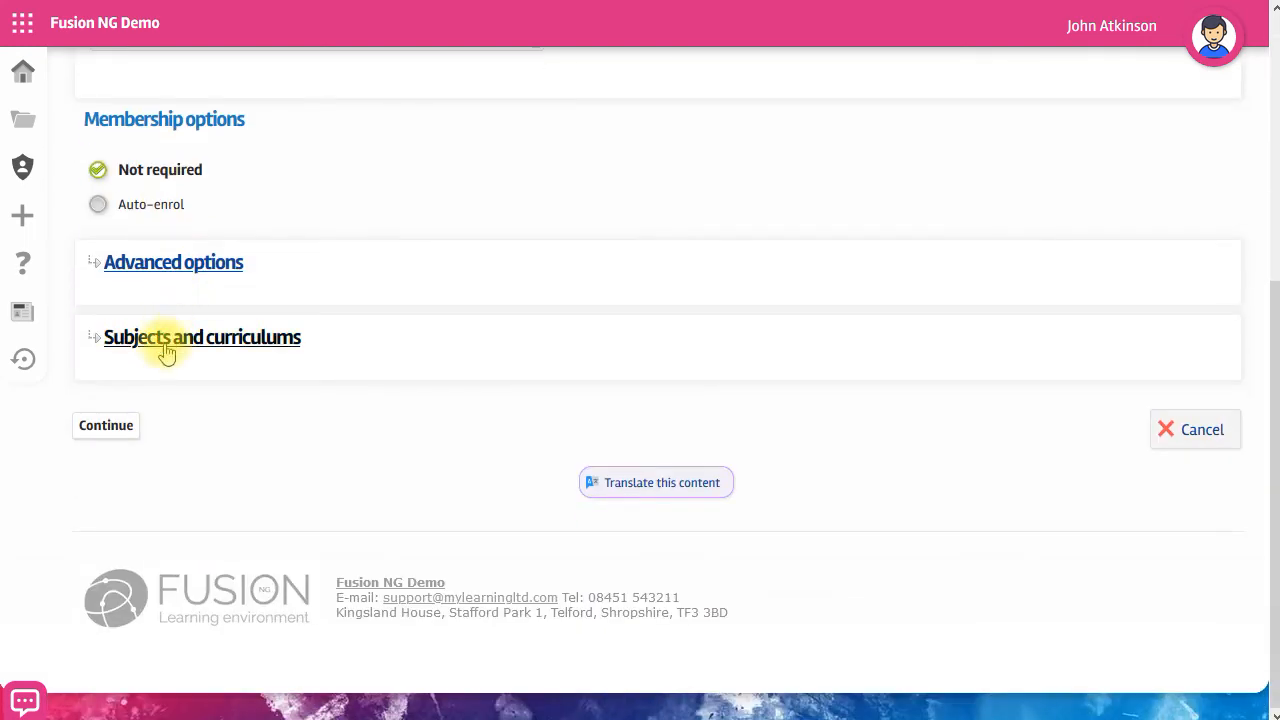
click(112, 430)
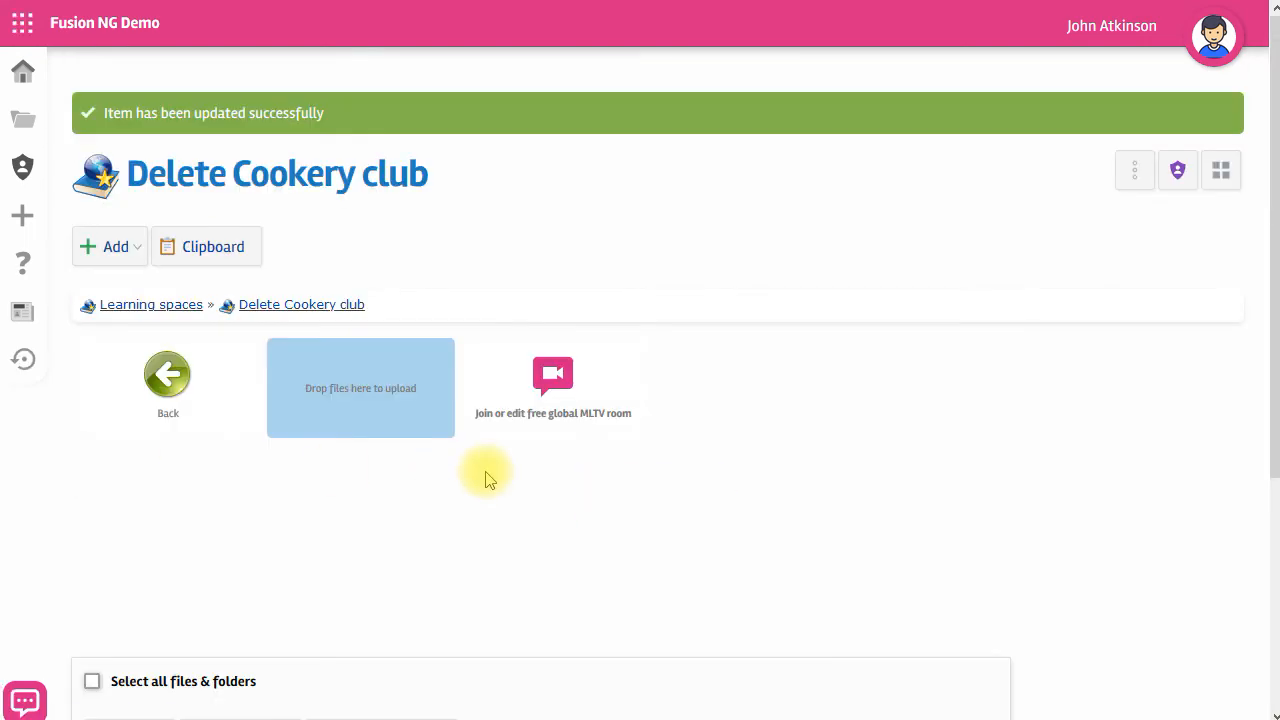
Open the learning spaces management list again and locate the Delete Cookery club group
click(28, 172)
click(103, 167)
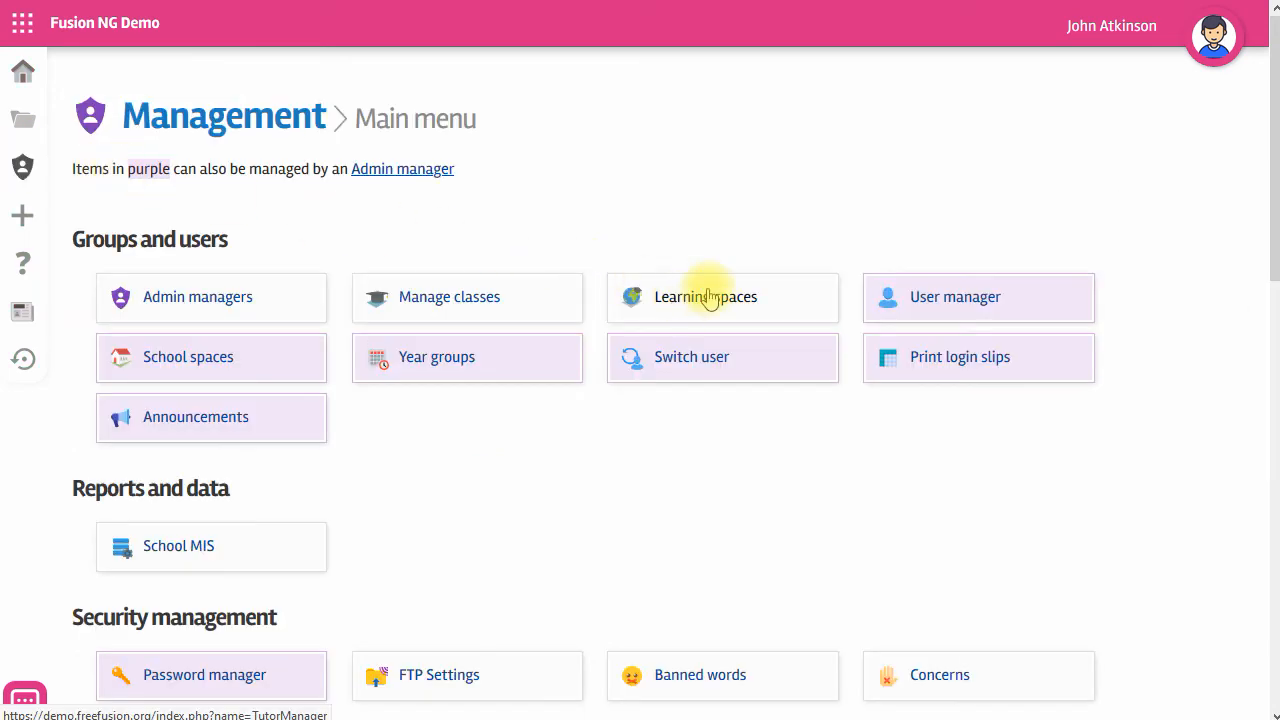
click(707, 297)
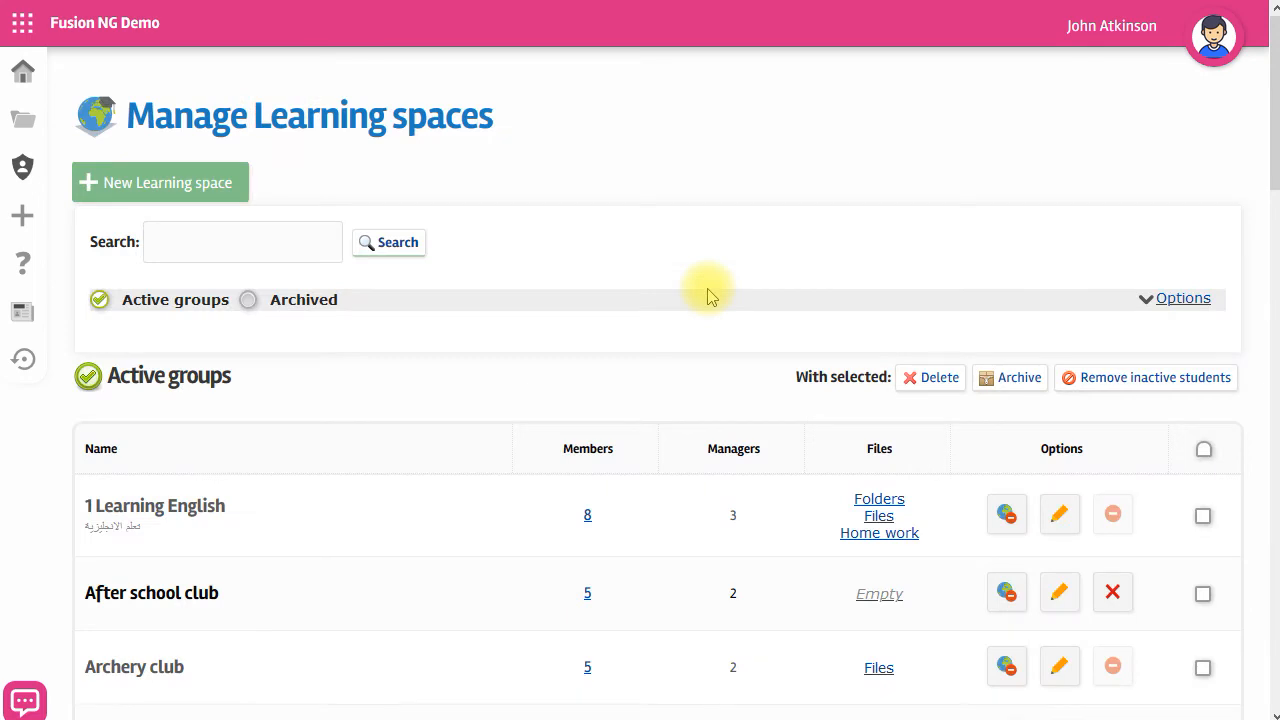
scroll(707, 297, down, 10)
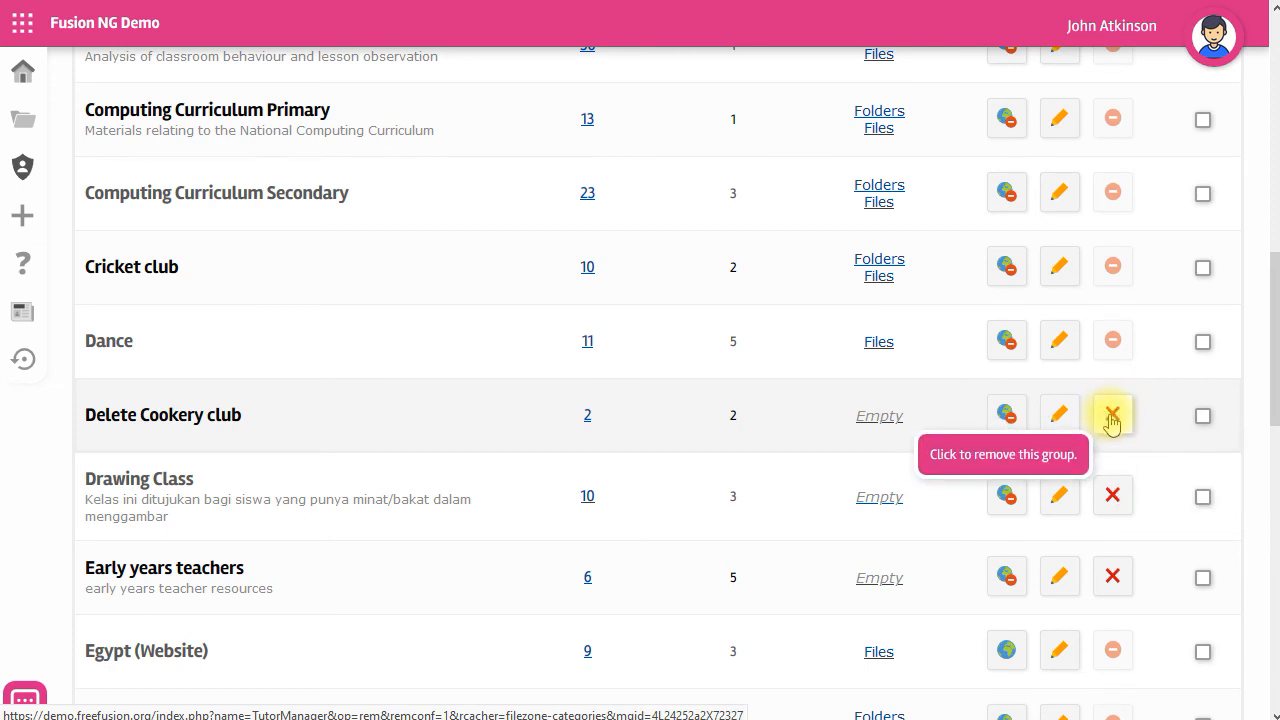
Select the Delete Cookery club and Drawing Class groups for a bulk action
click(1203, 418)
click(1203, 498)
scroll(1180, 530, up, 1)
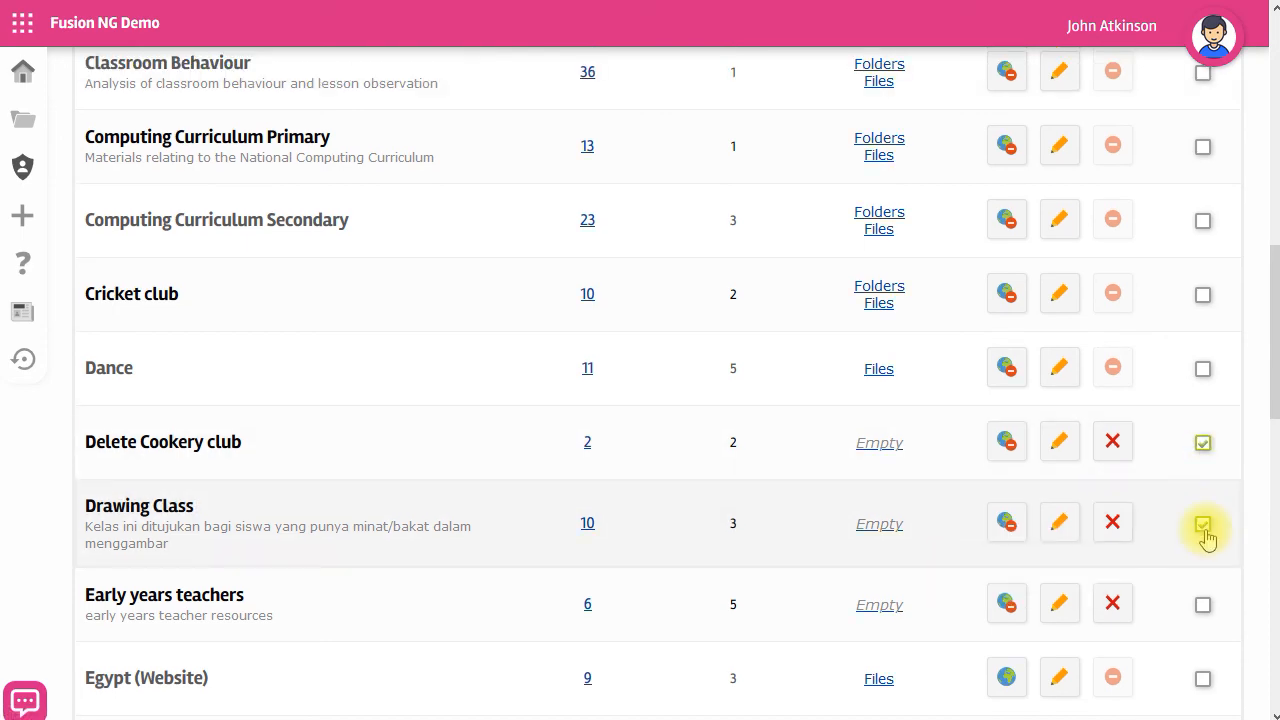
scroll(1205, 537, up, 8)
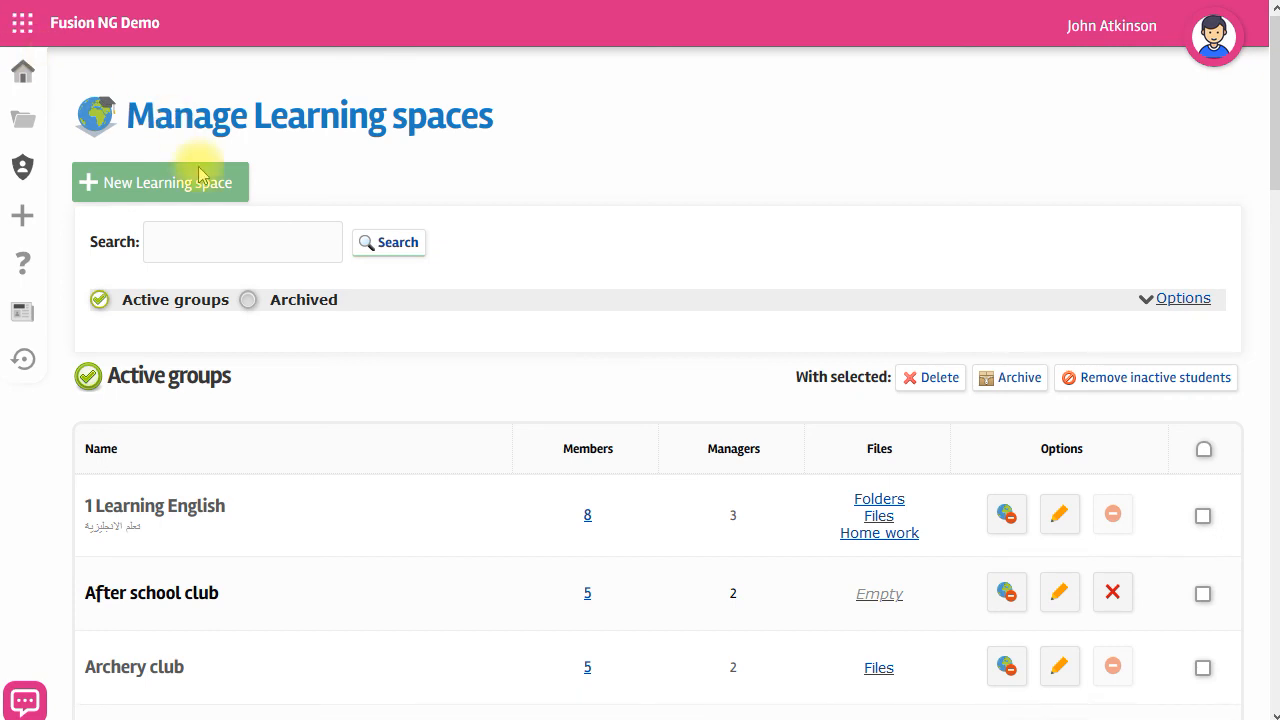
Switch the management list to archived groups and select all of them
click(248, 300)
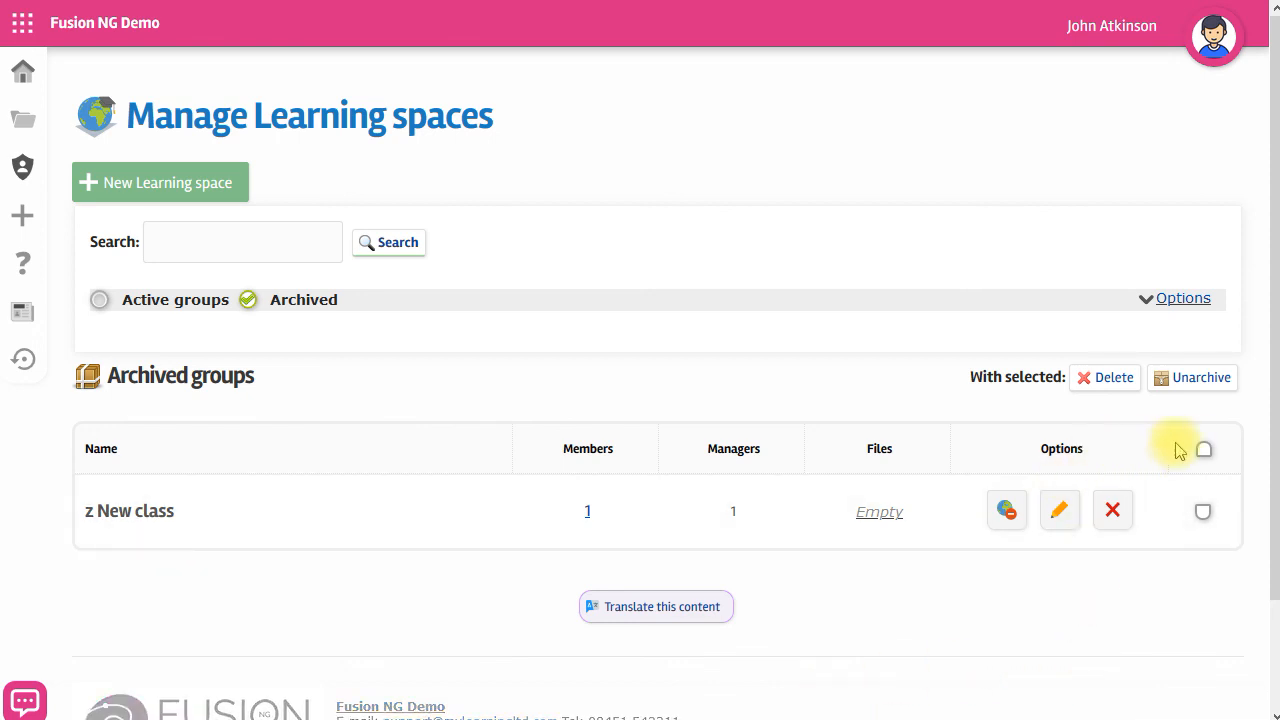
click(1204, 451)
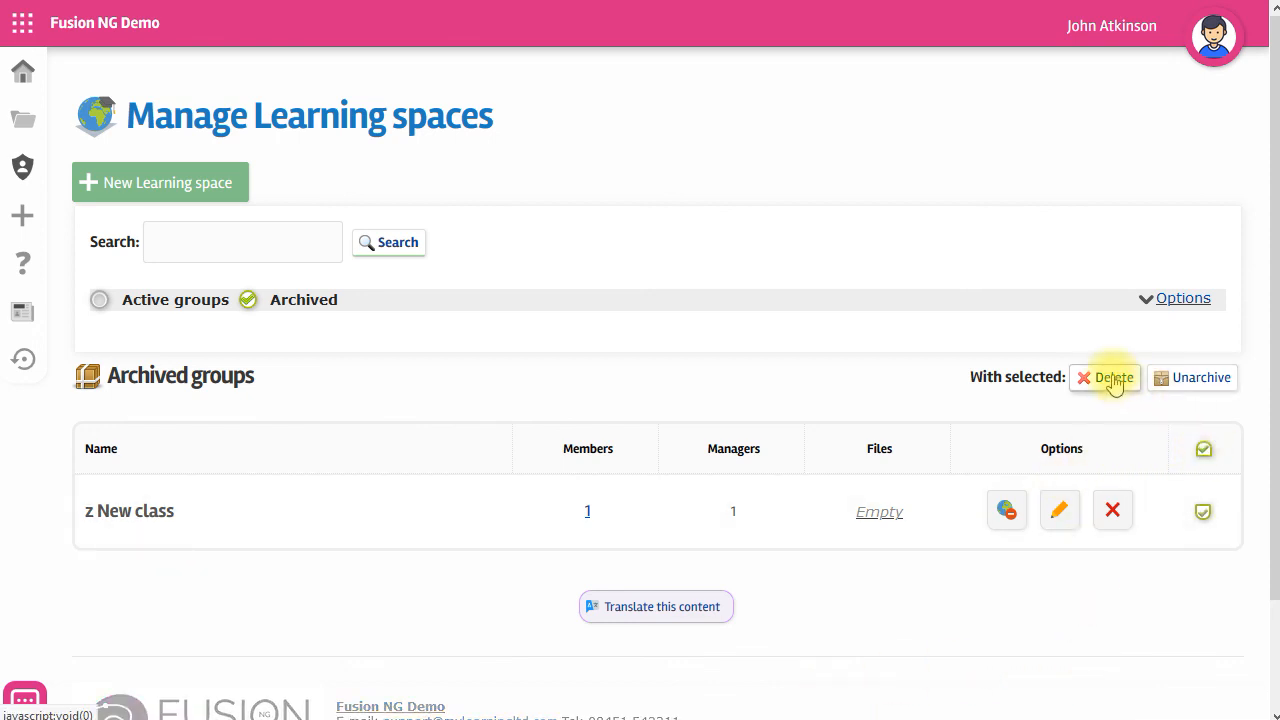